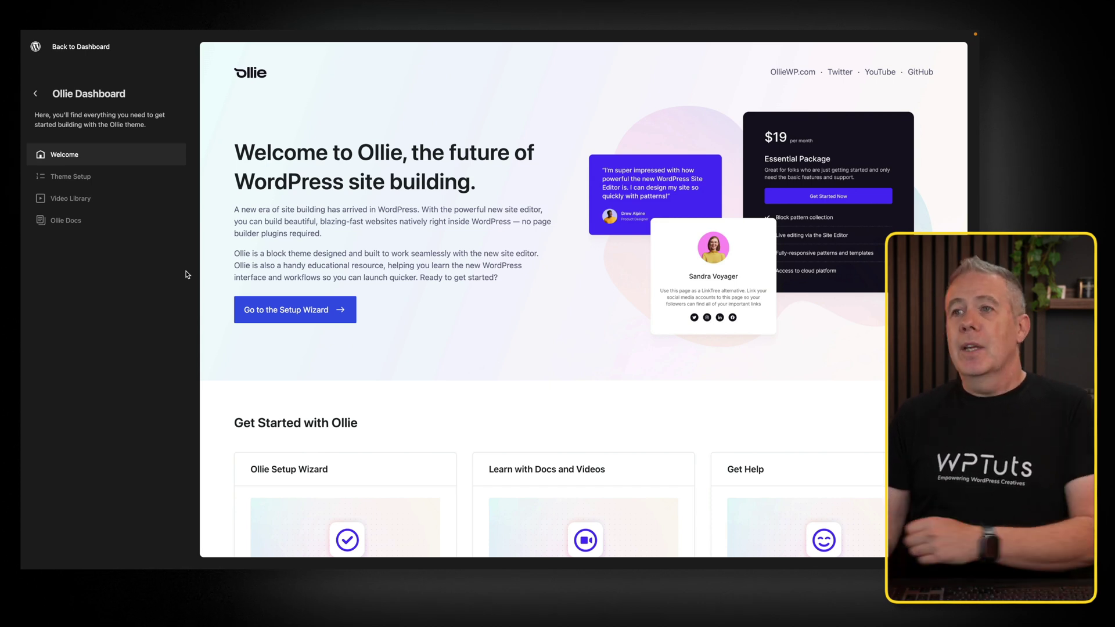
- Look through the Ollie documentation and the theme's video library
scroll(518, 357, down, 3)
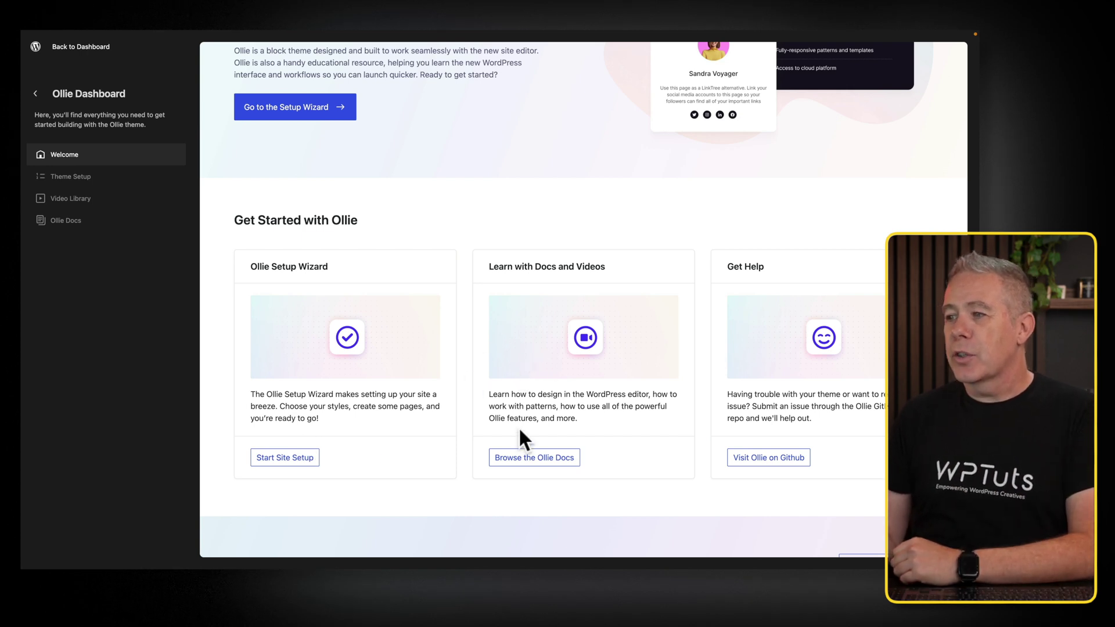
click(518, 465)
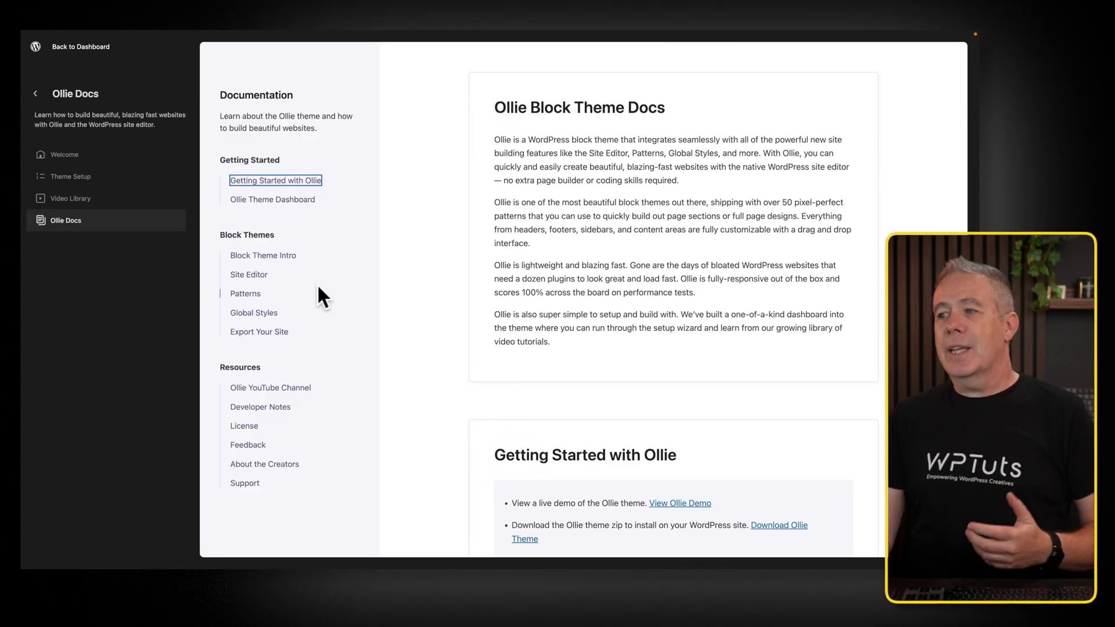
scroll(318, 285, down, 5)
scroll(438, 363, down, 3)
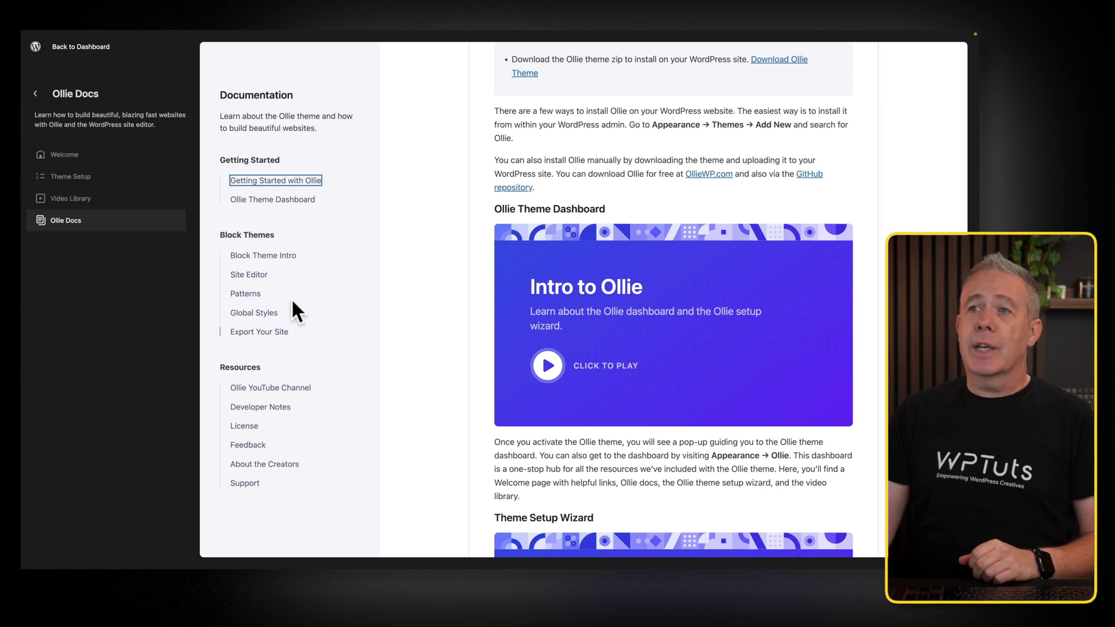
click(72, 198)
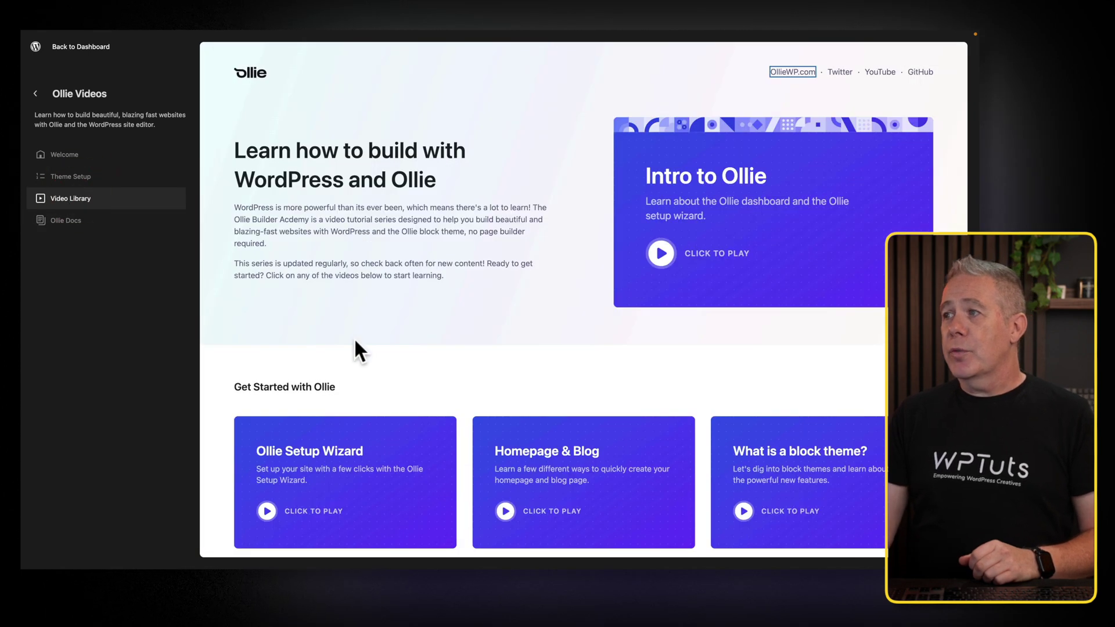
scroll(355, 341, down, 5)
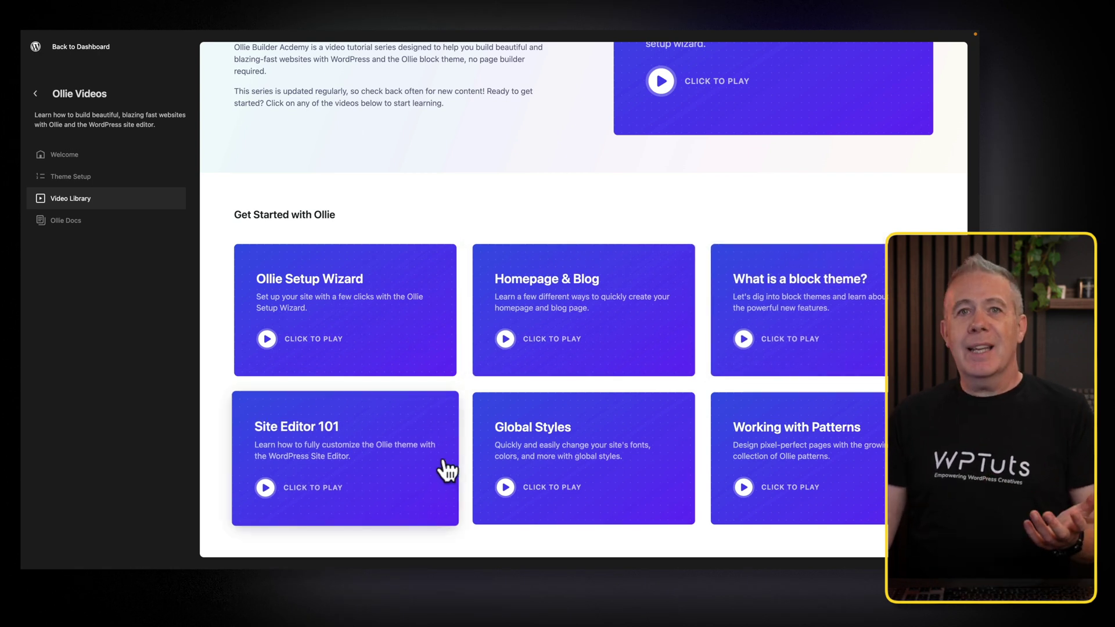
- Return to the Ollie welcome page and start the setup wizard
click(71, 155)
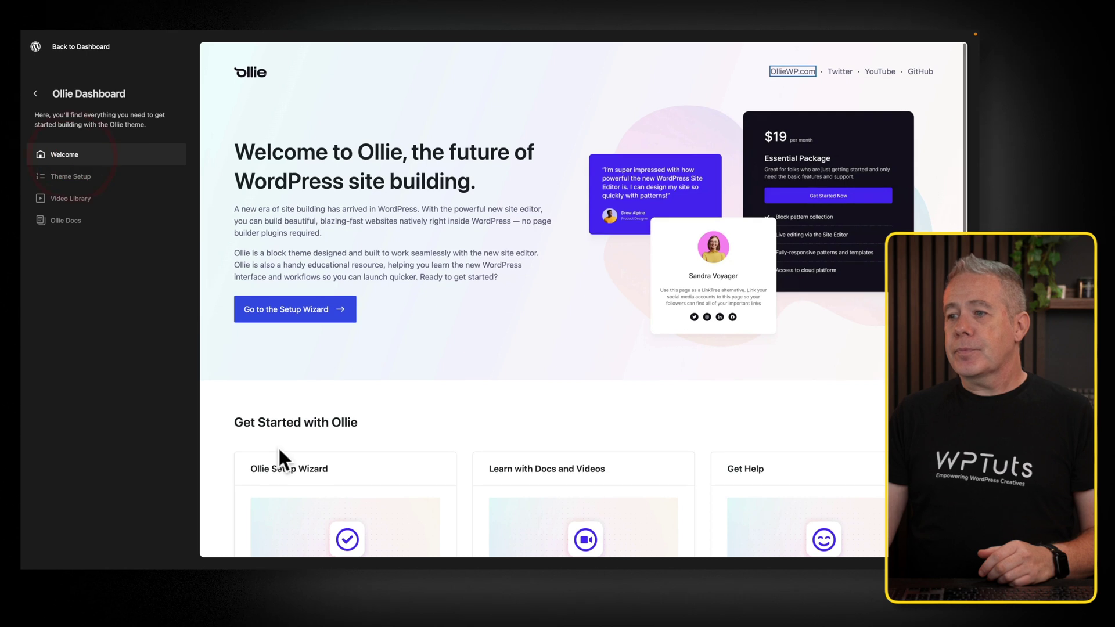
scroll(278, 447, down, 3)
click(284, 481)
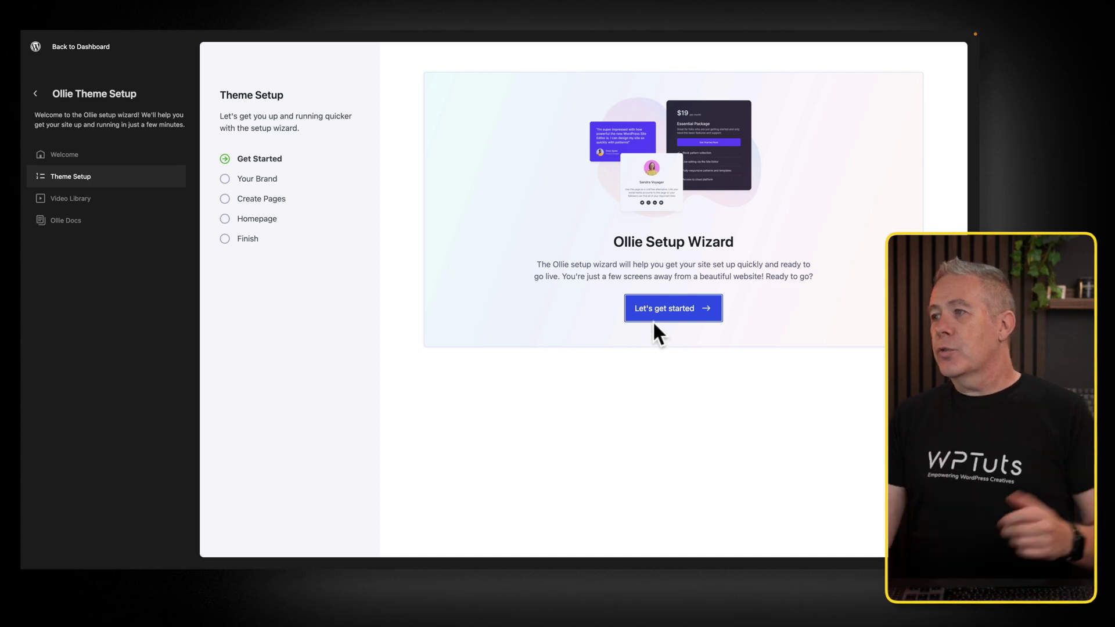
click(671, 315)
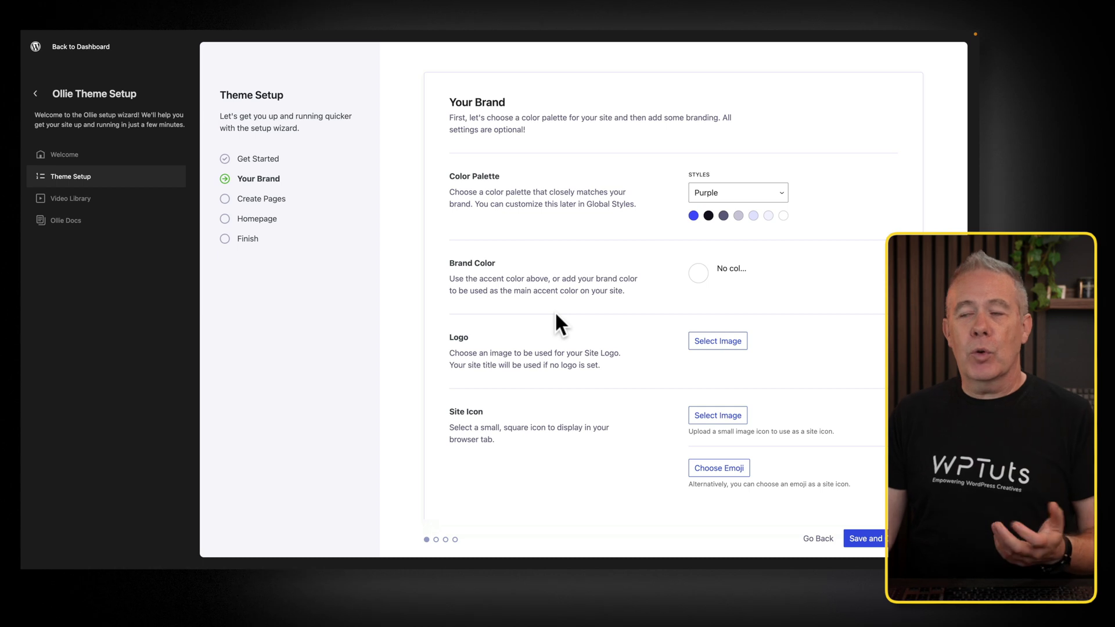
- Set the site's color palette to Green and the brand color to #E00000, and save the branding
click(759, 197)
click(753, 220)
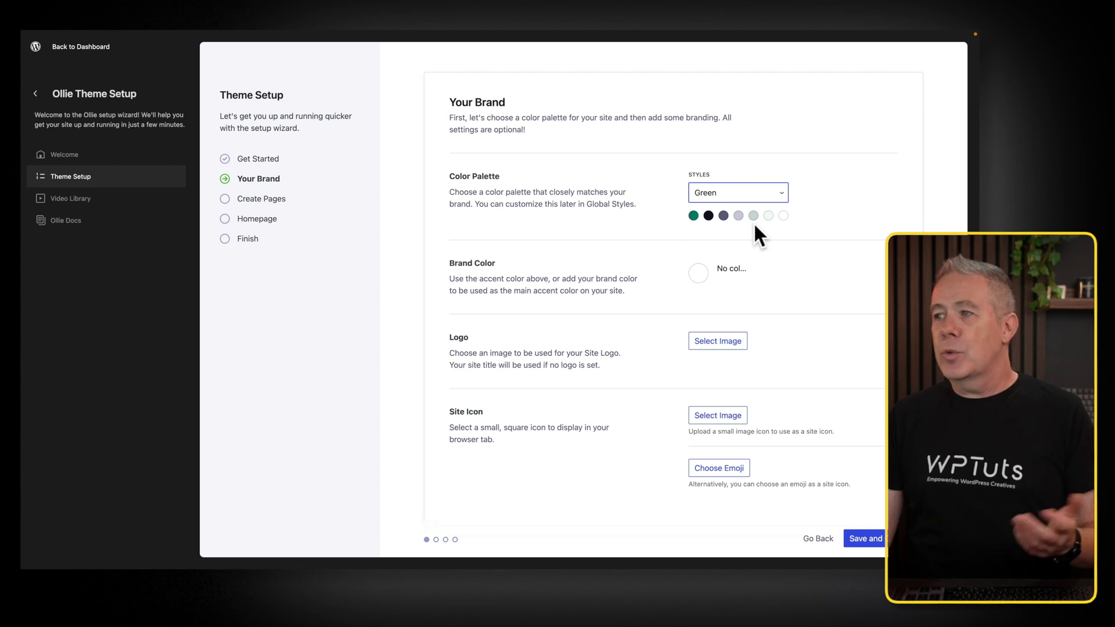
click(697, 272)
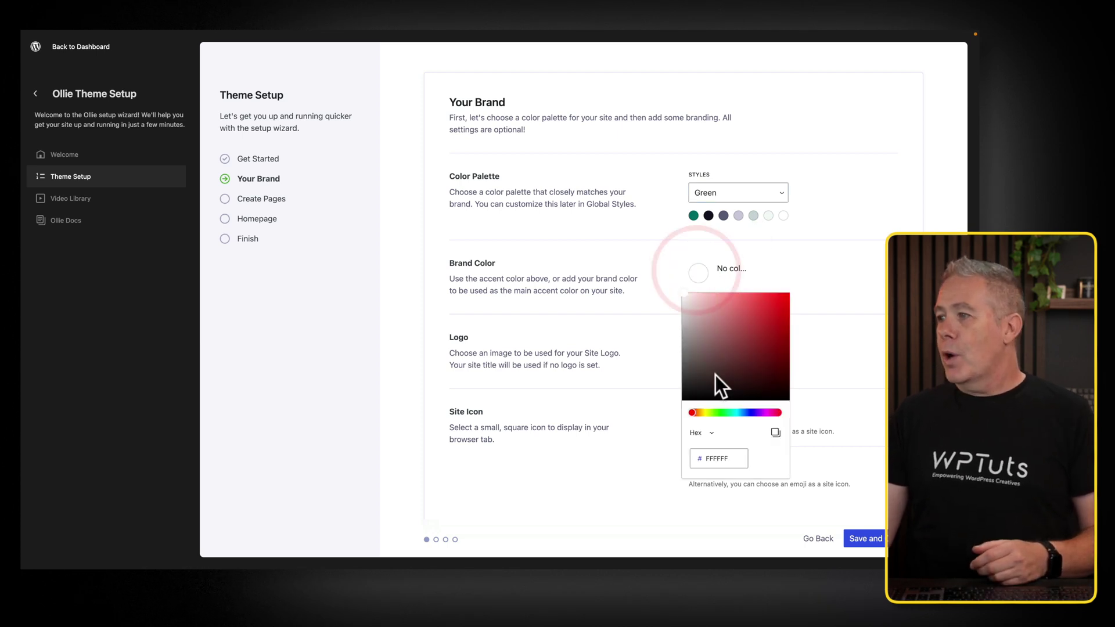
drag(777, 343, 790, 304)
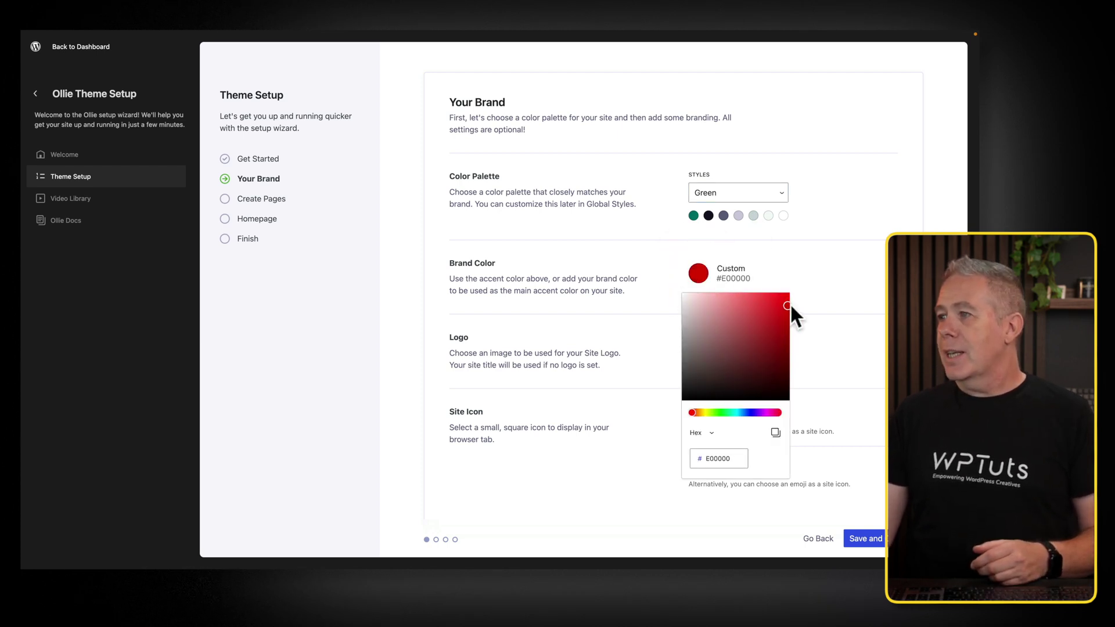
click(602, 325)
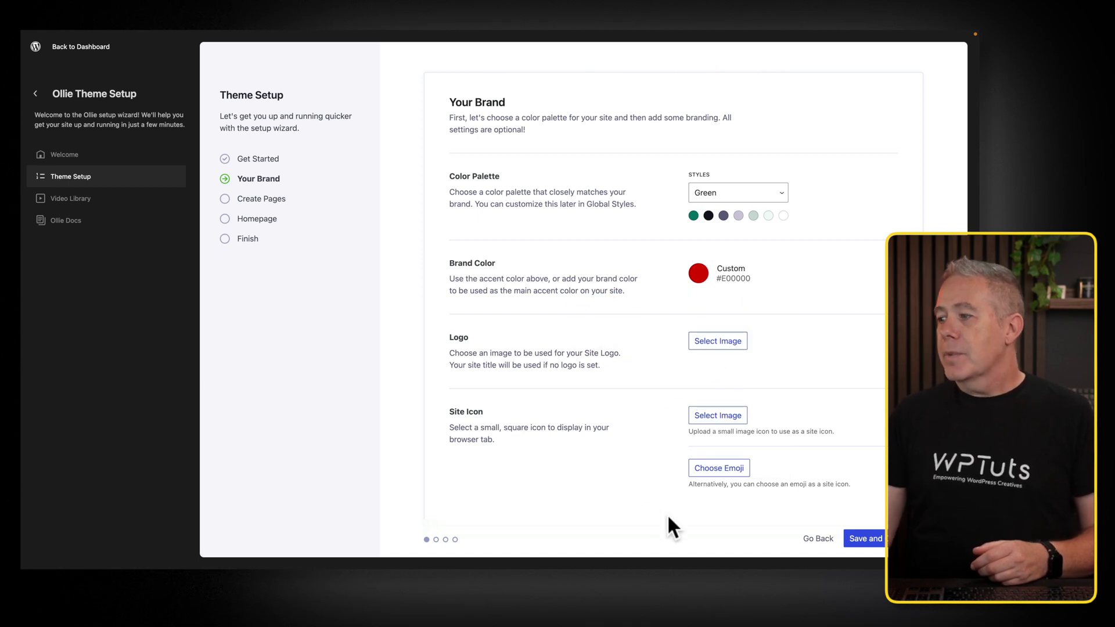
click(871, 542)
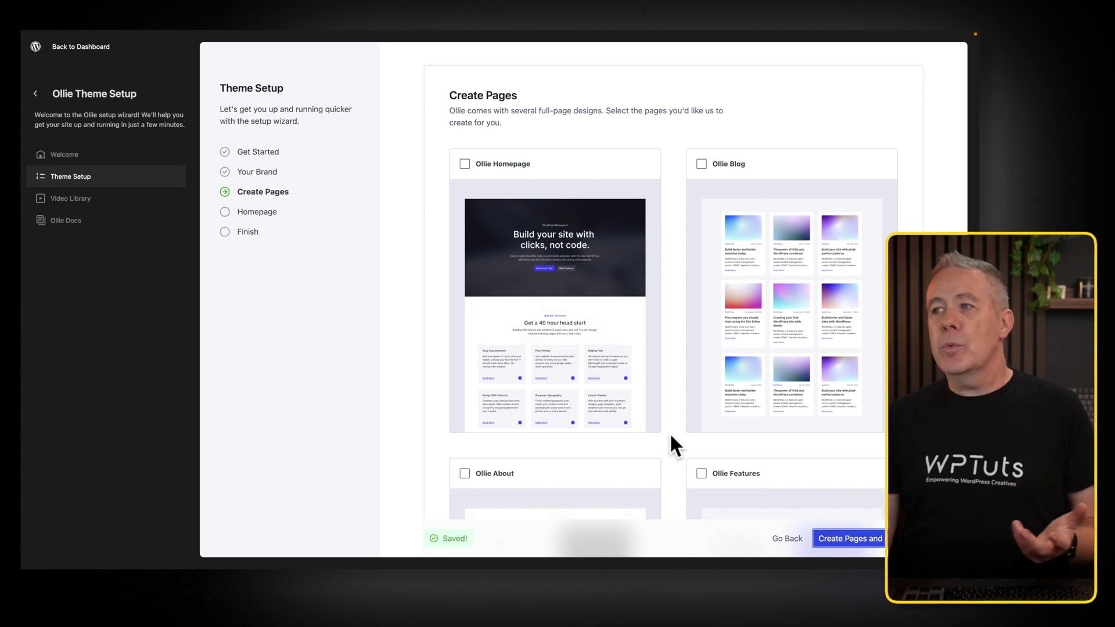
- Create the Ollie Homepage, Ollie Blog, Ollie Features and Ollie Download pages from the full-page designs
scroll(636, 360, down, 1)
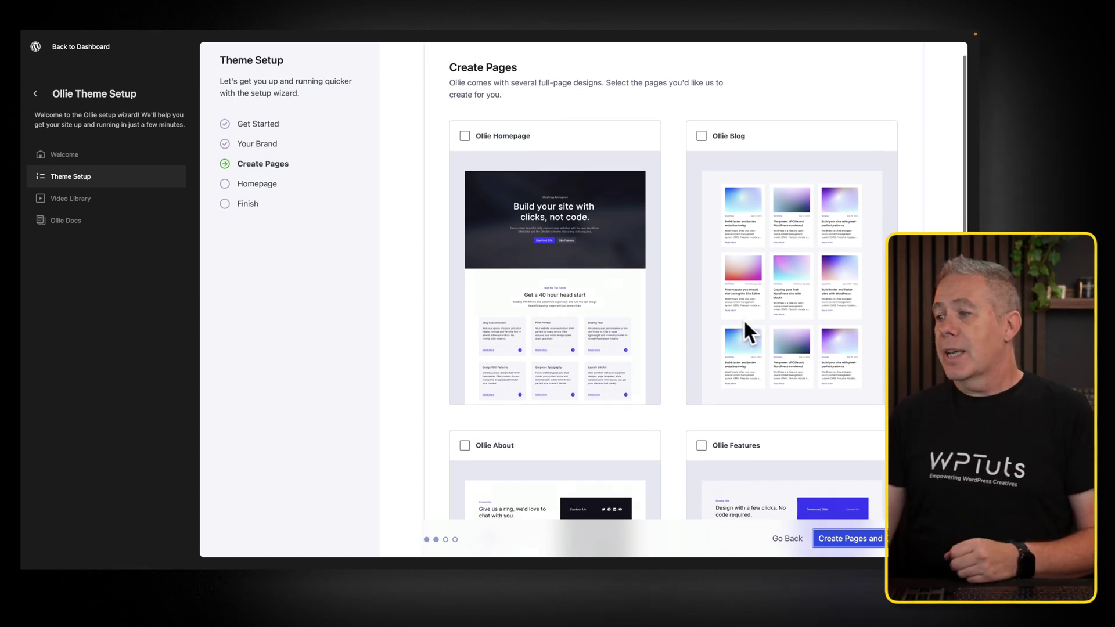
scroll(744, 323, down, 4)
scroll(743, 318, up, 4)
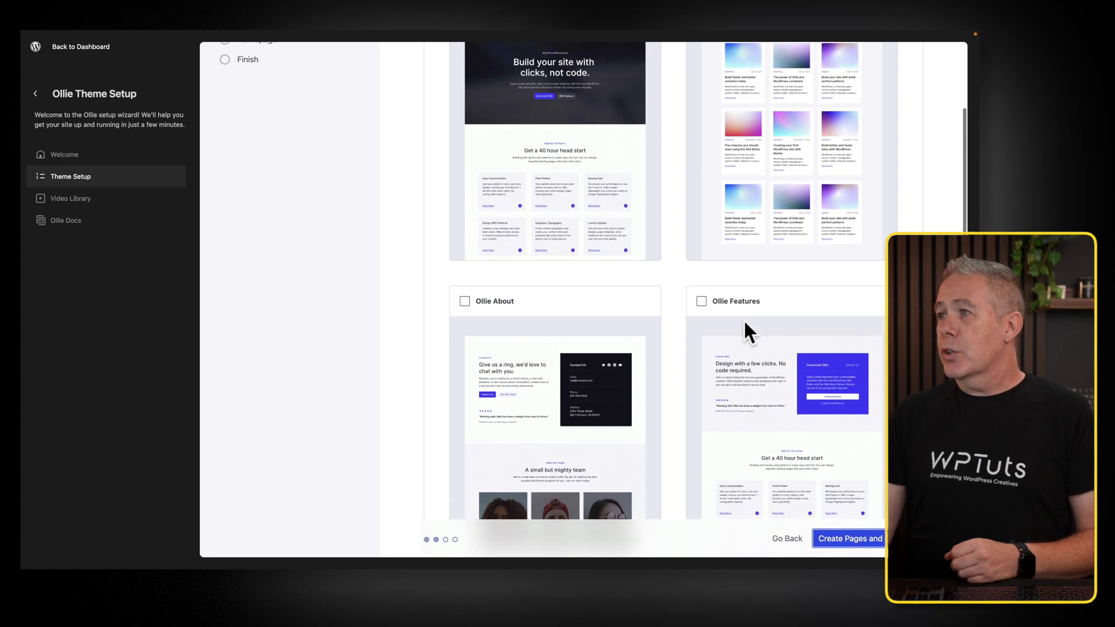
click(466, 155)
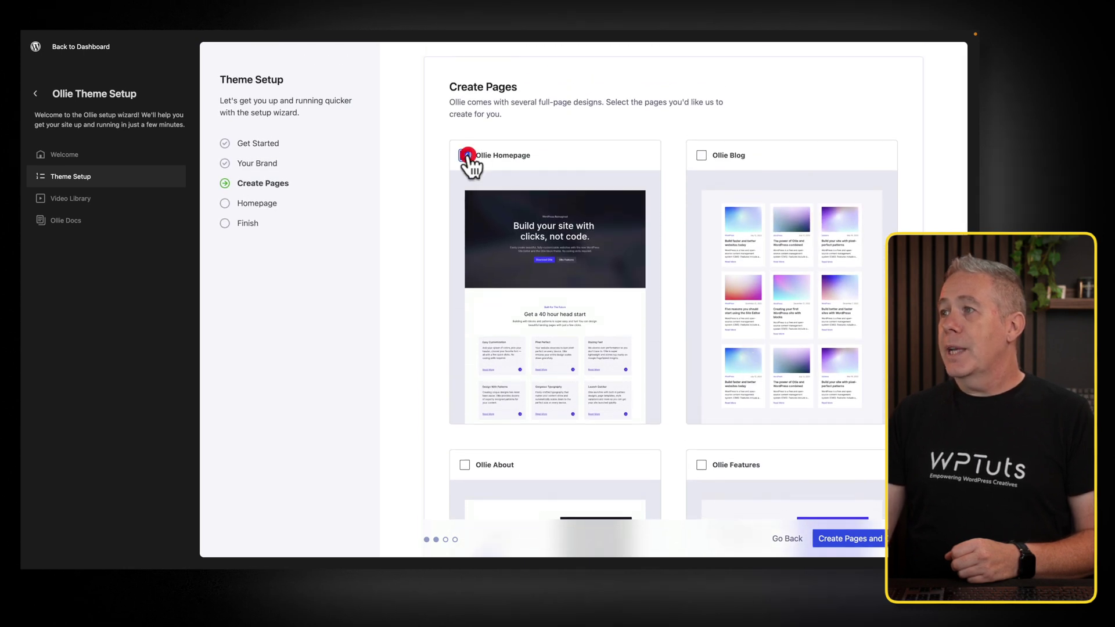
click(701, 155)
scroll(687, 258, down, 4)
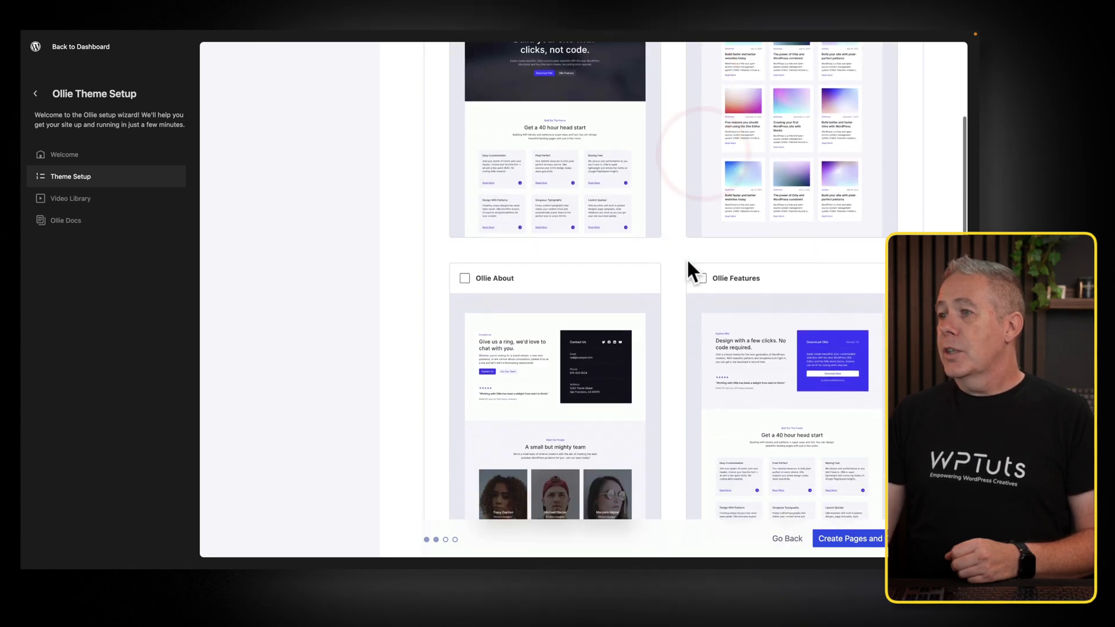
click(701, 254)
scroll(667, 325, down, 6)
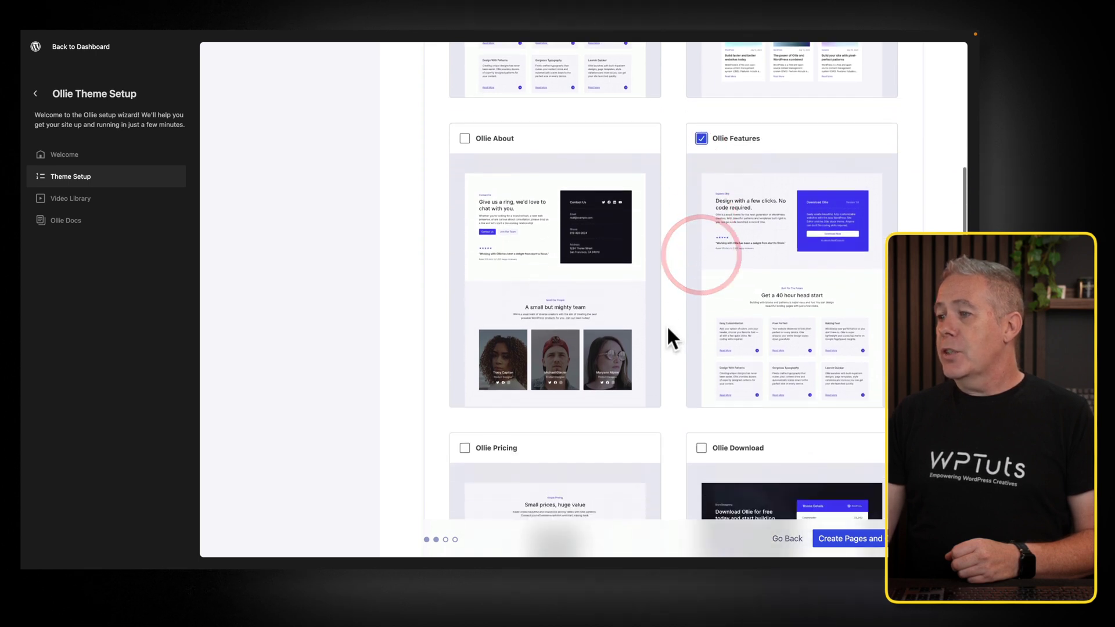
click(701, 248)
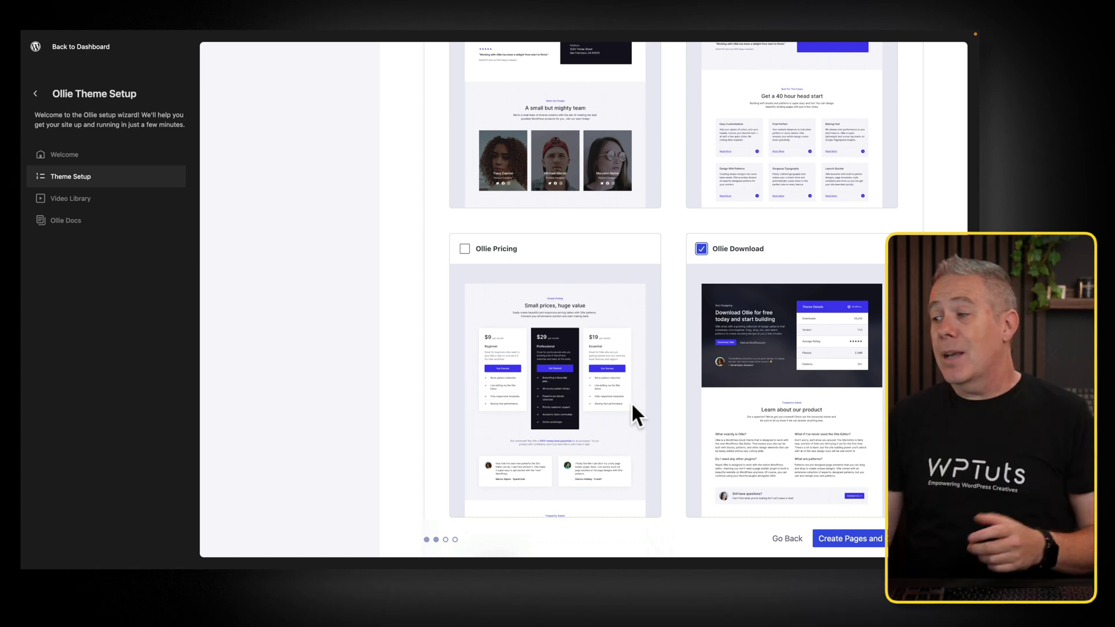
click(855, 540)
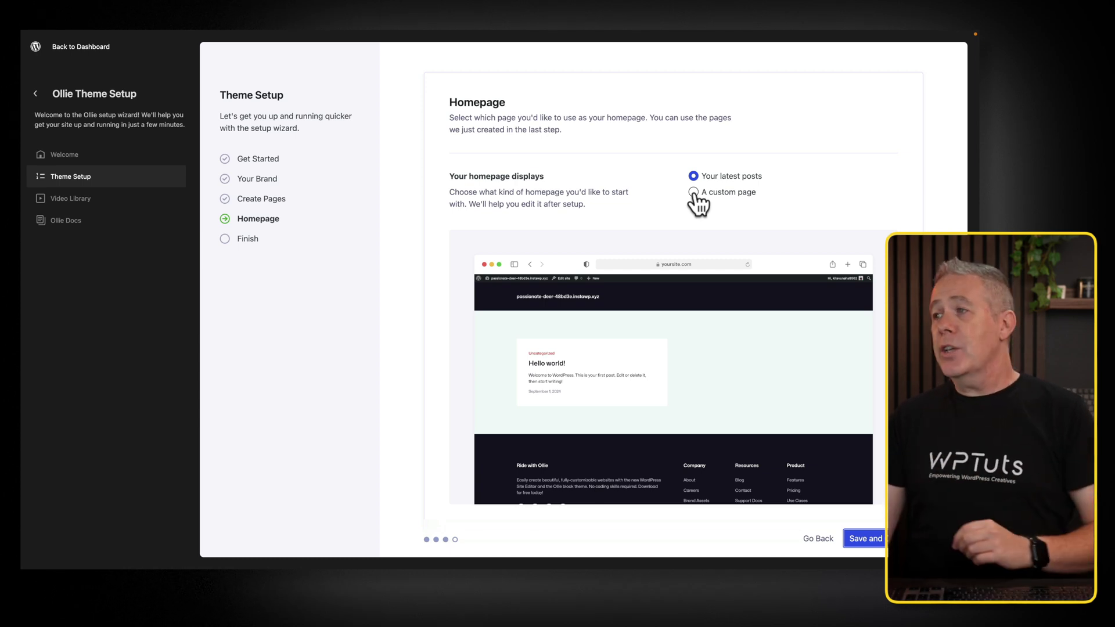
- Make the custom page Ollie Home the site's homepage and save to complete the setup
click(693, 193)
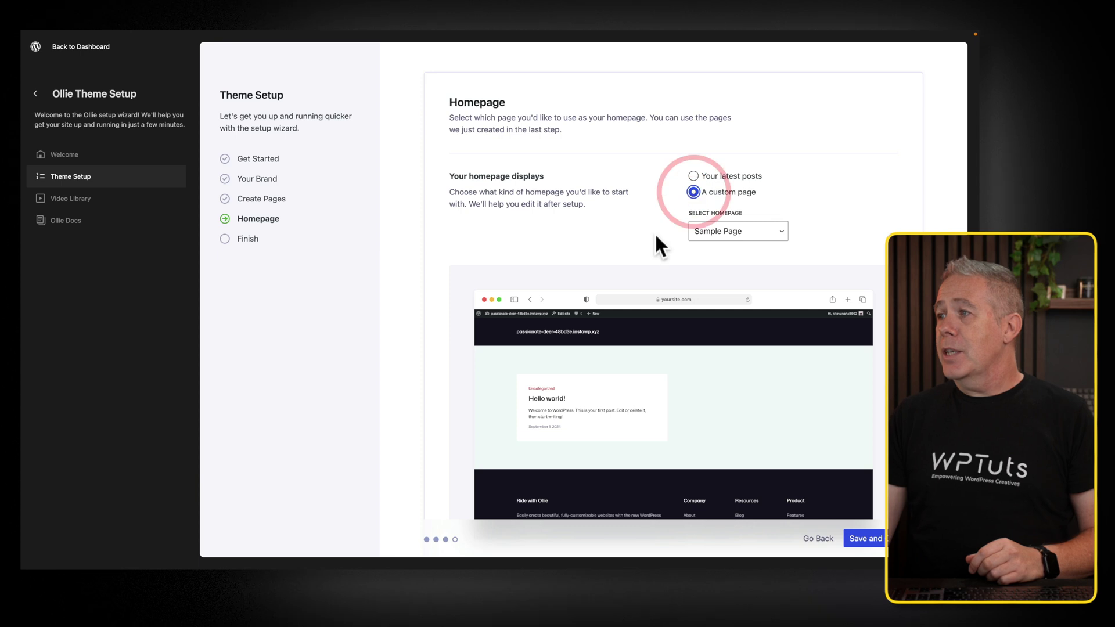
click(730, 240)
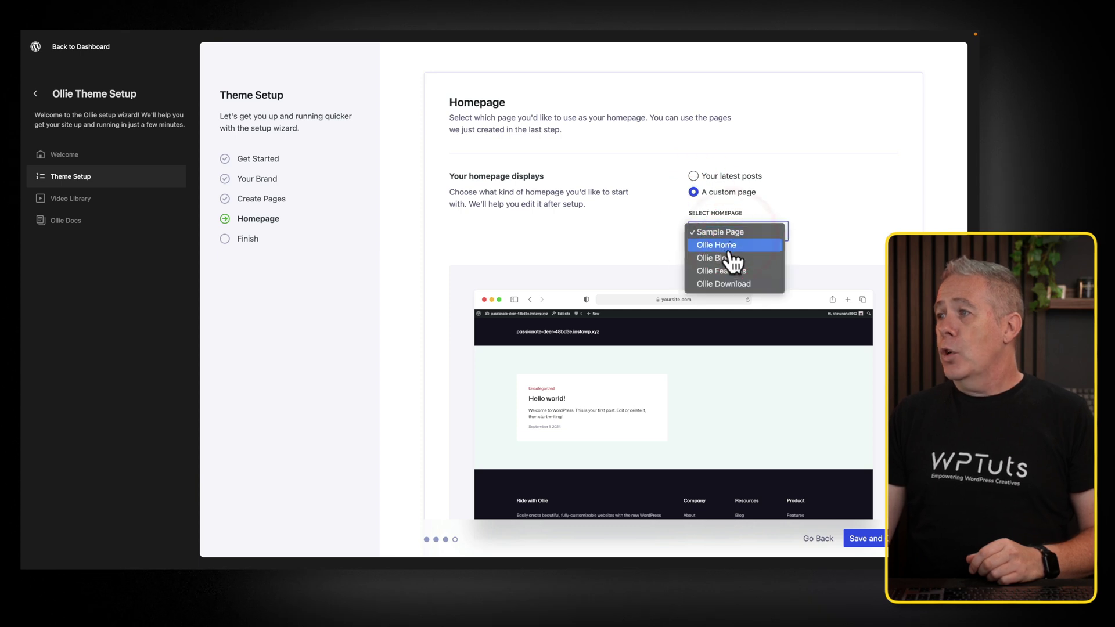
click(728, 246)
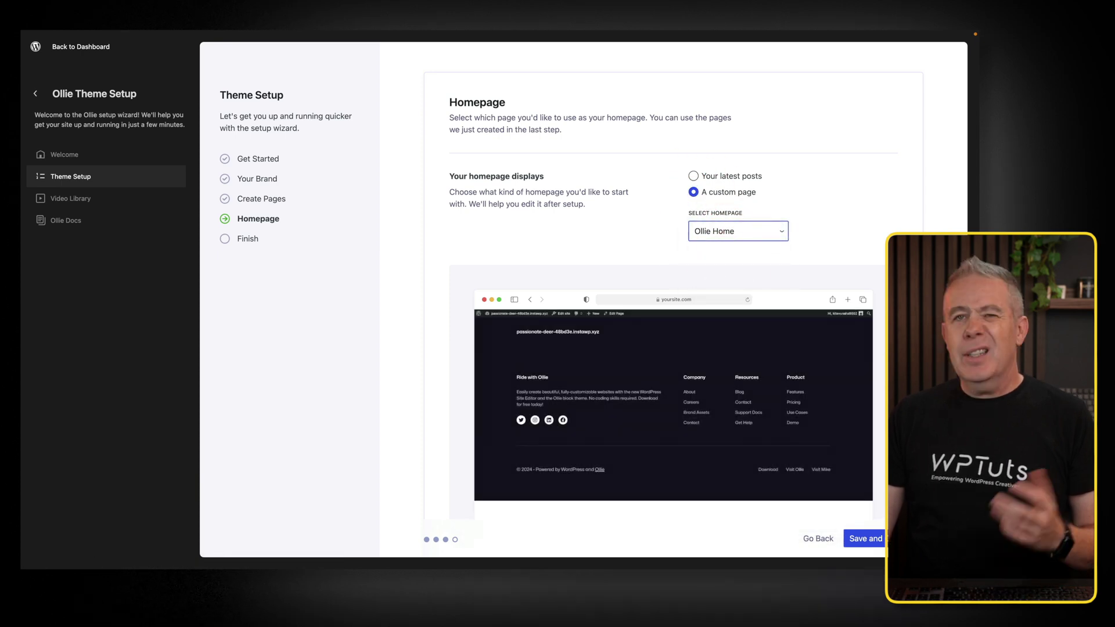
scroll(592, 273, down, 3)
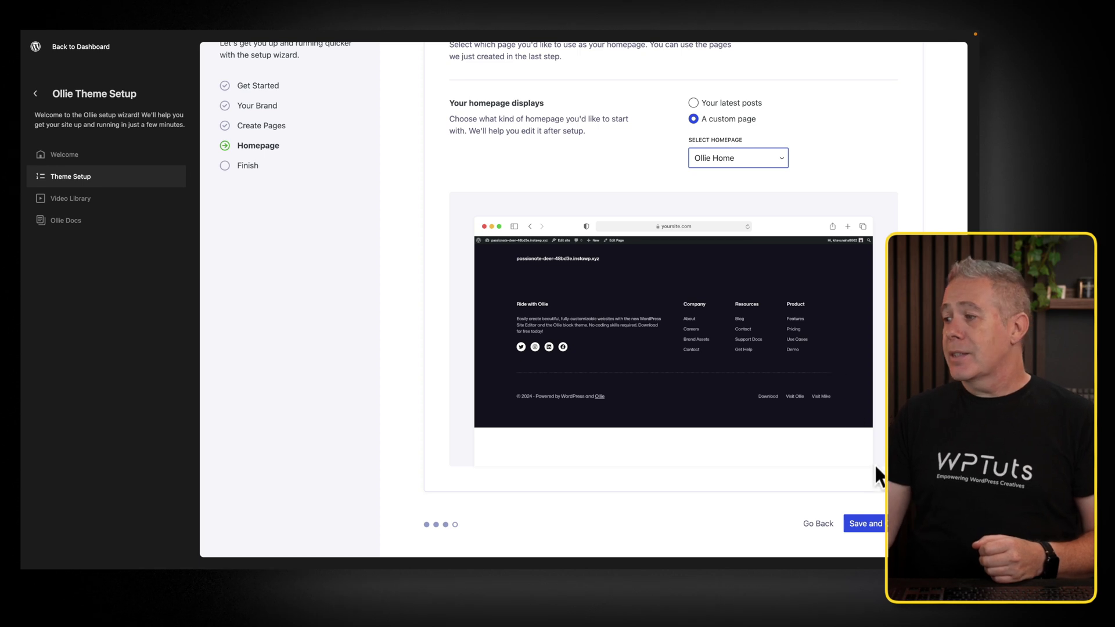
click(879, 522)
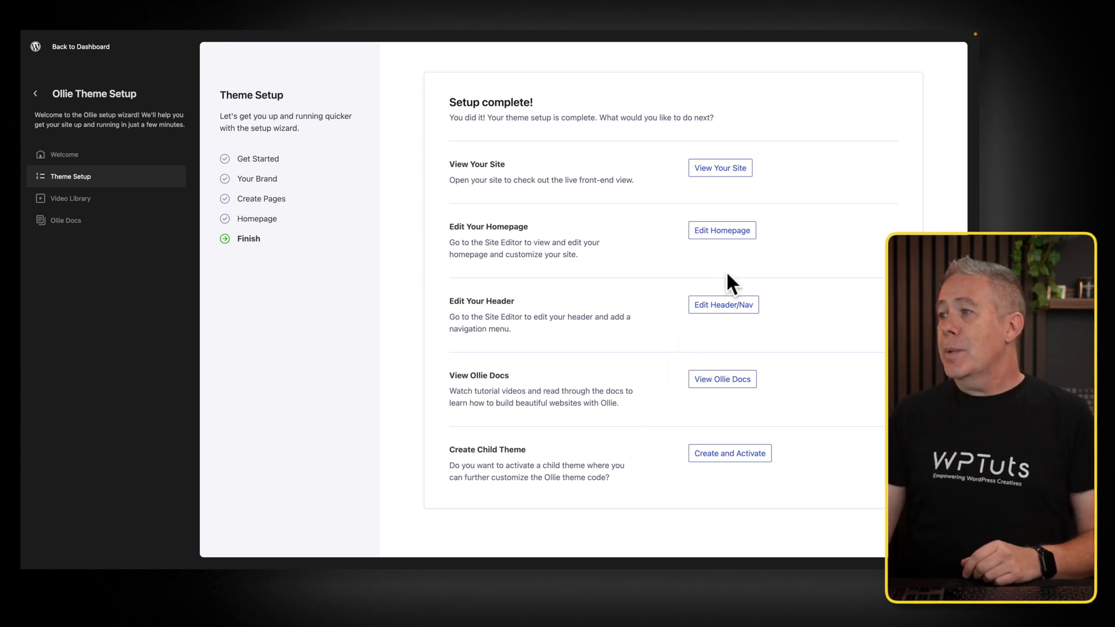
- Open the homepage in the Site Editor and view the site's navigation menu
click(729, 231)
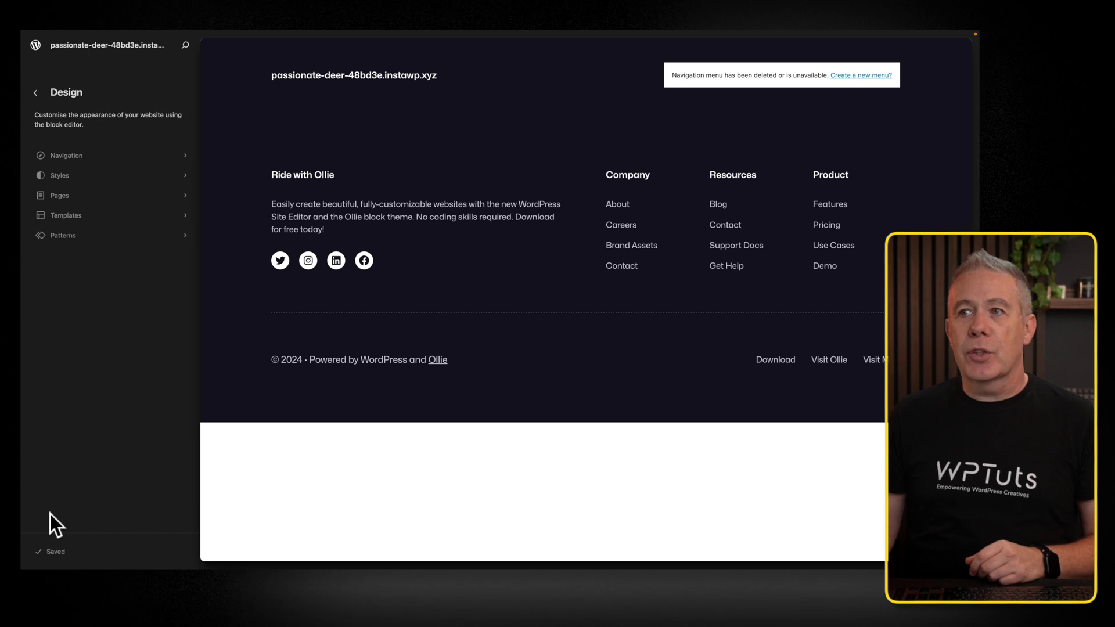
click(99, 155)
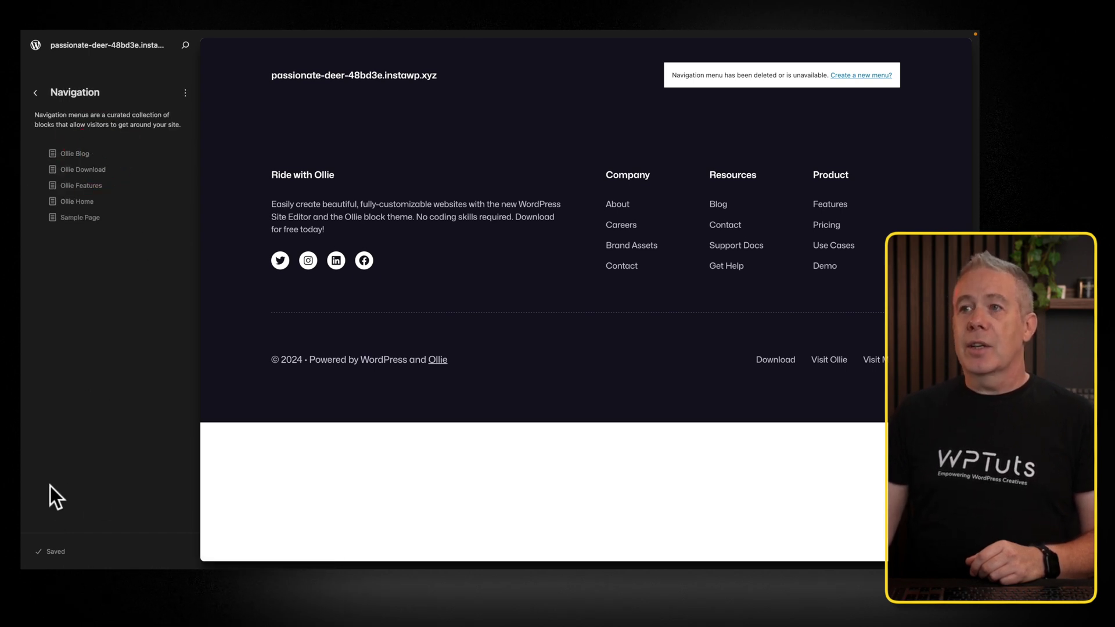